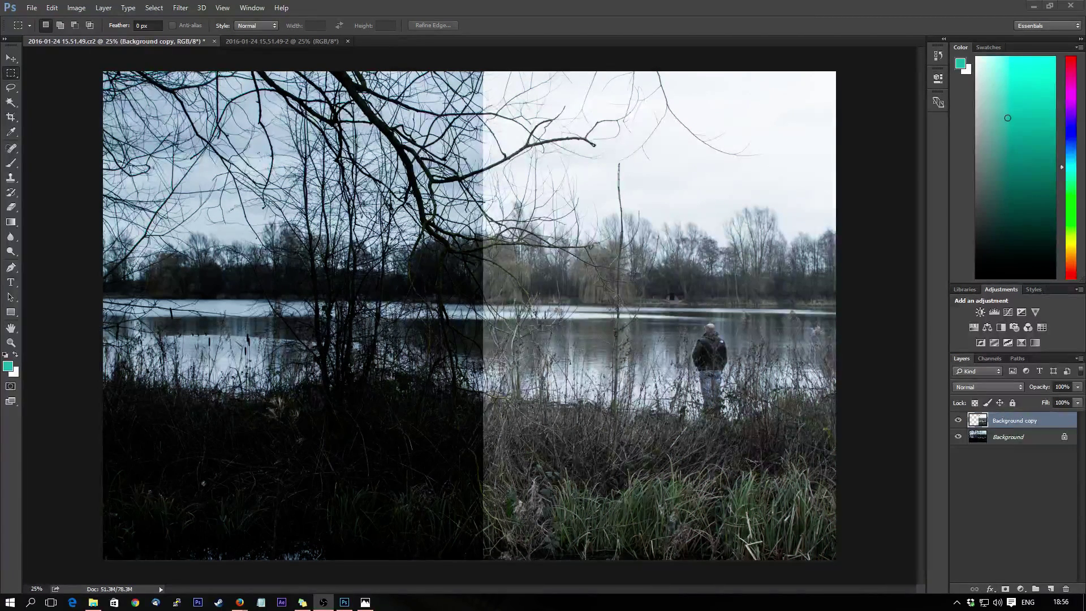
- Open the raw photo 2016-01-24 15.51.49.cr2 in Camera Raw and warm its white balance temperature to 5000
drag(1, 227, 347, 7)
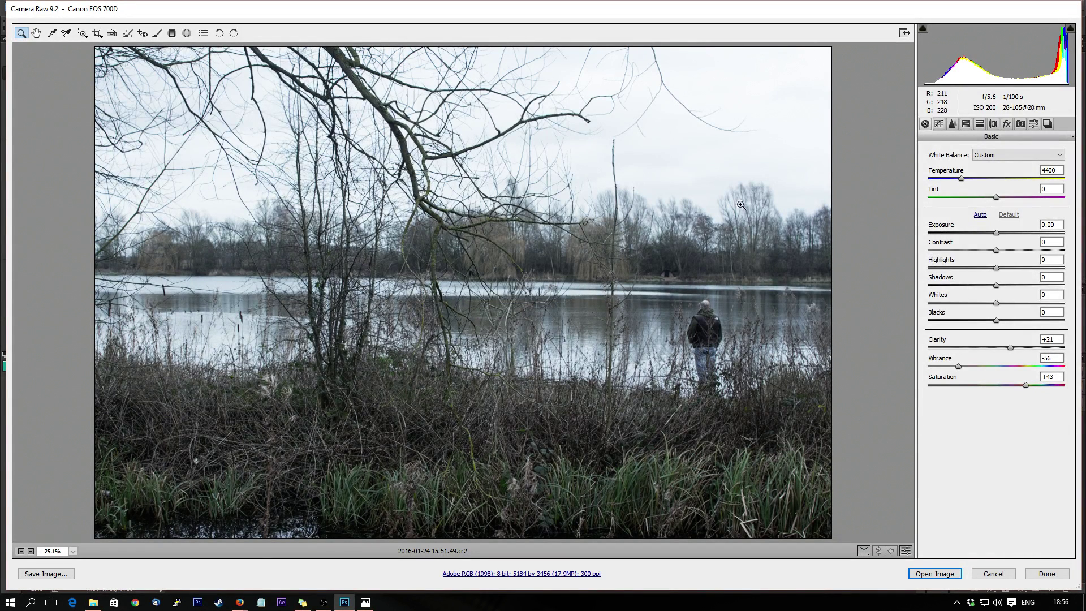
mouse_move(961, 178)
mouse_down()
mouse_move(1007, 179)
mouse_move(962, 181)
mouse_up()
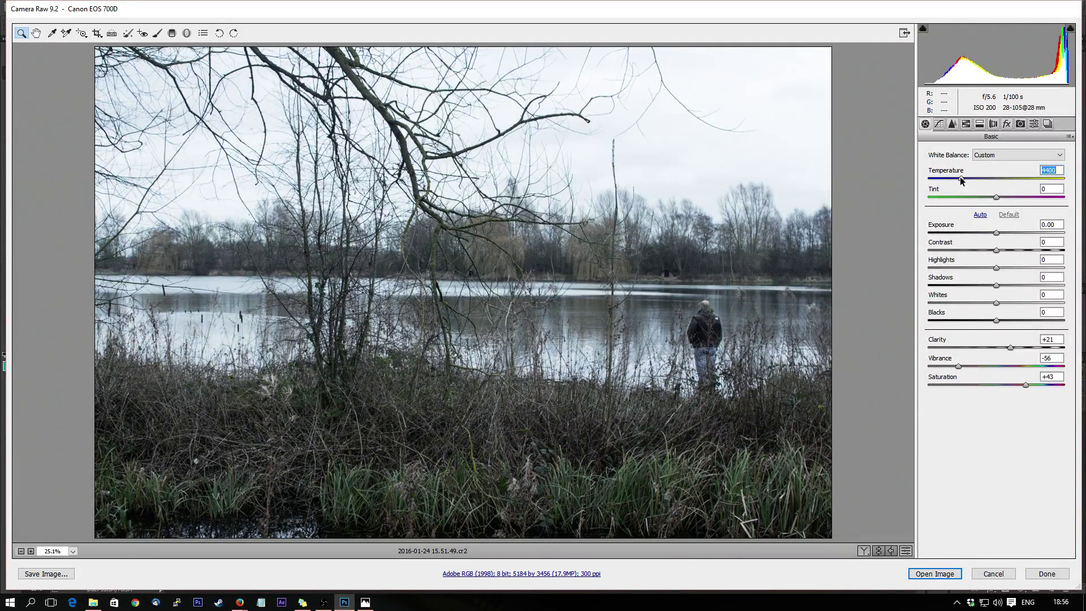
drag(961, 179, 969, 186)
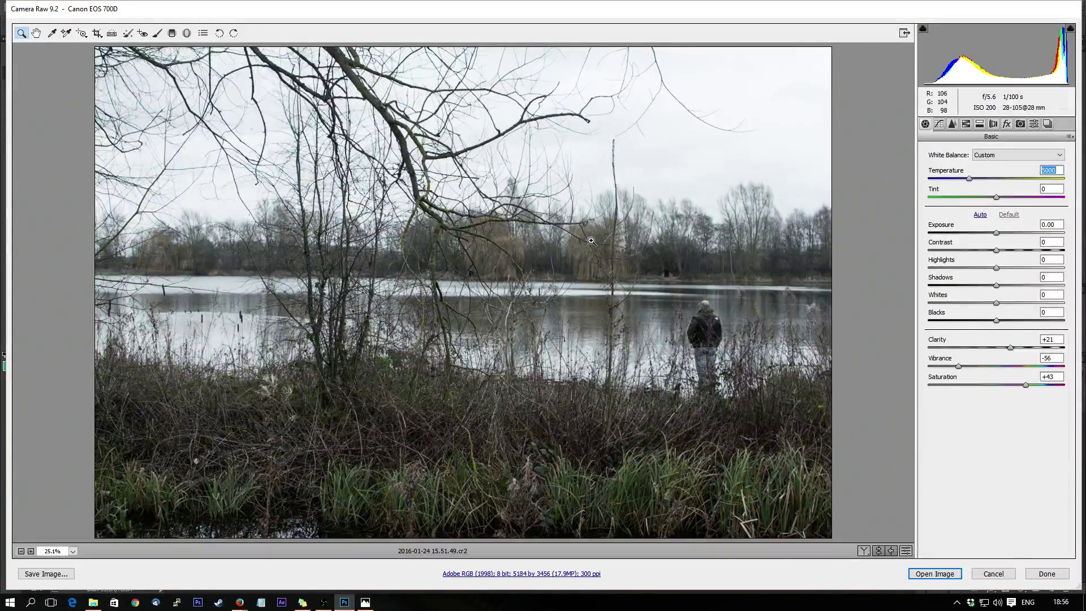
click(533, 264)
right_click(547, 270)
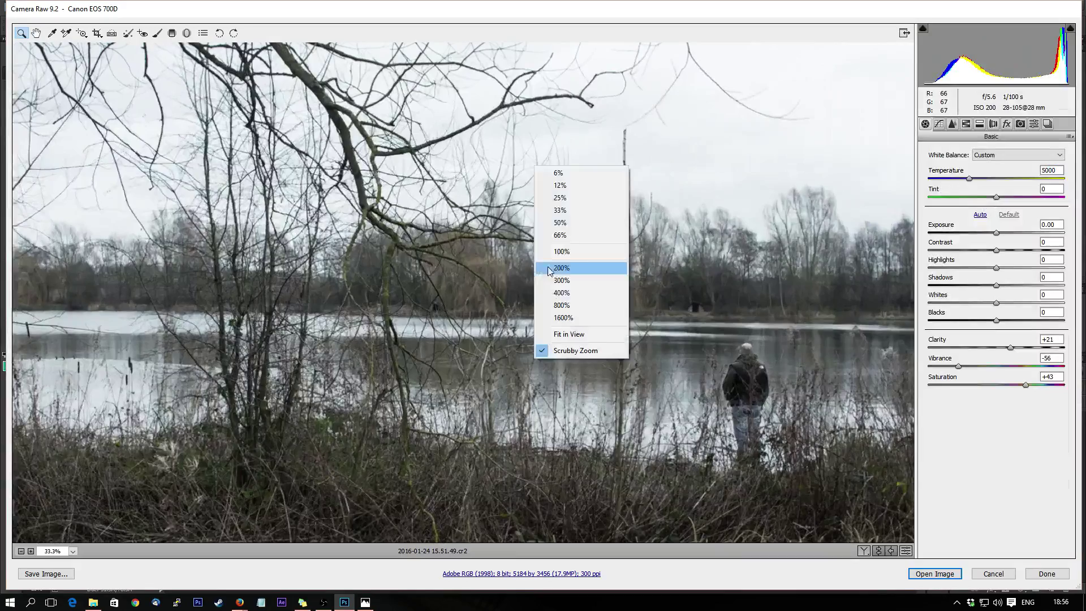
click(577, 210)
right_click(598, 112)
click(657, 143)
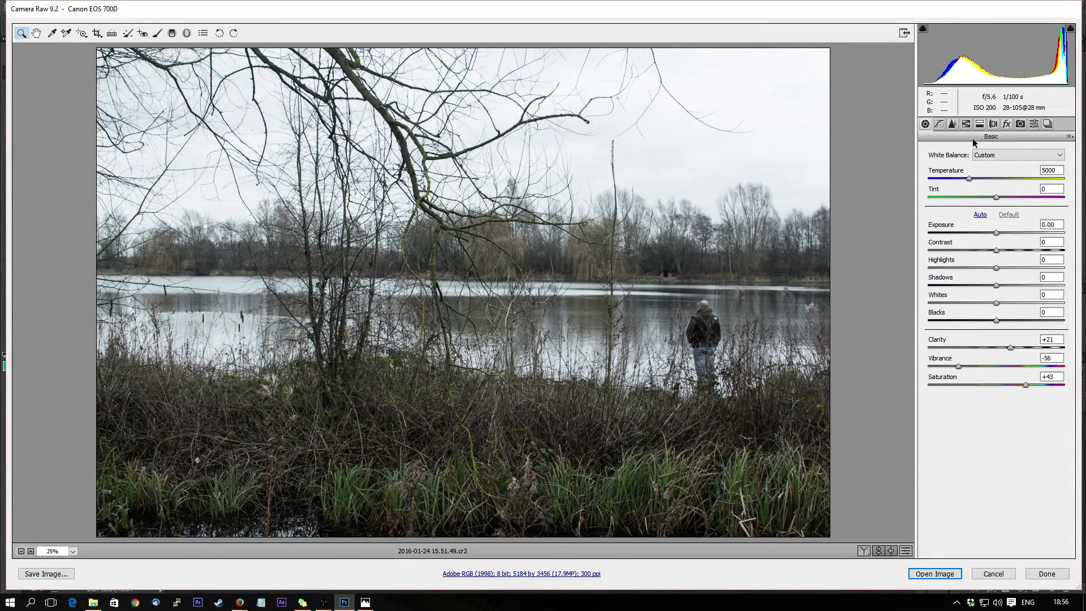
- Cool the photo's white balance temperature to 4450
click(973, 179)
click(958, 179)
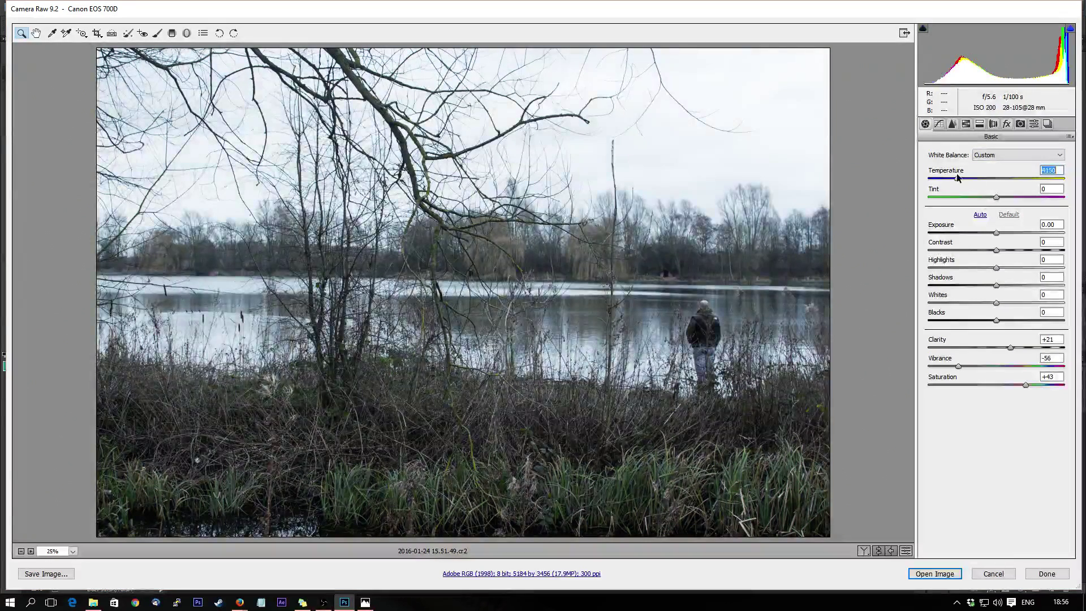
drag(958, 178, 947, 179)
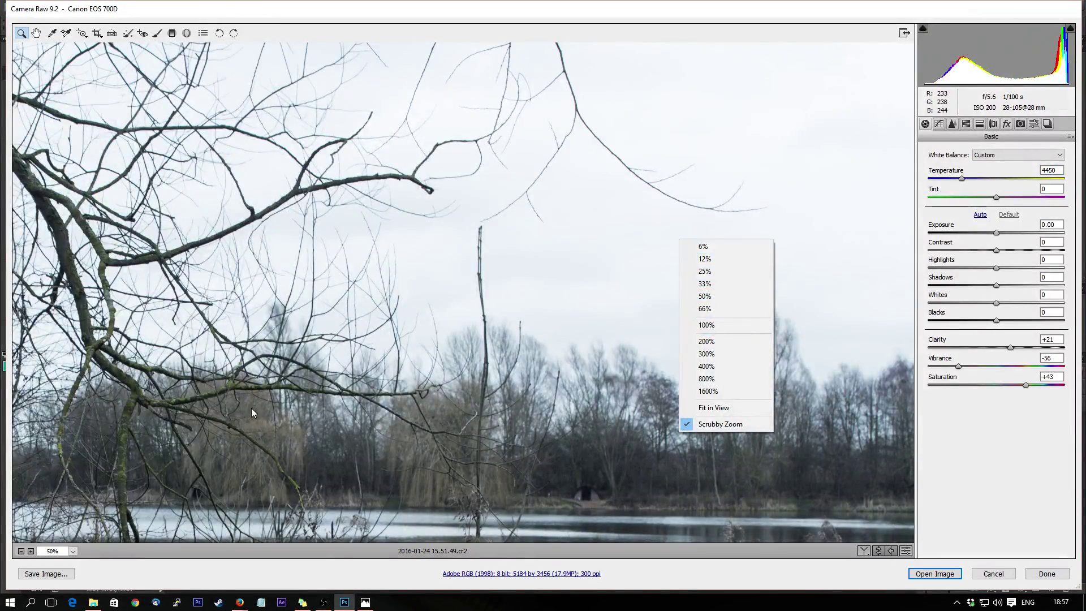
click(752, 284)
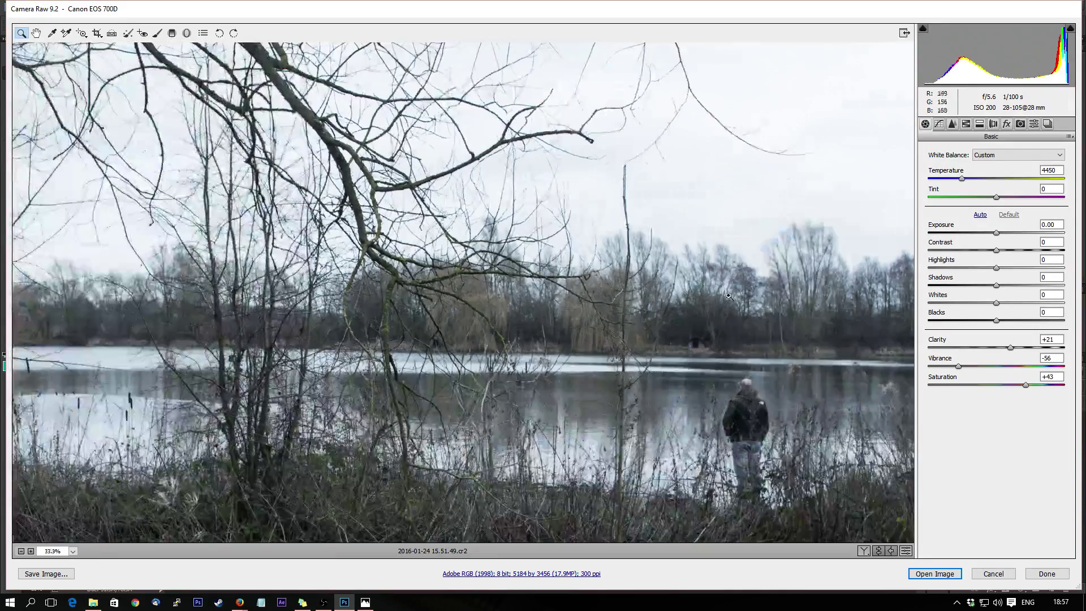
right_click(686, 214)
click(739, 270)
right_click(739, 195)
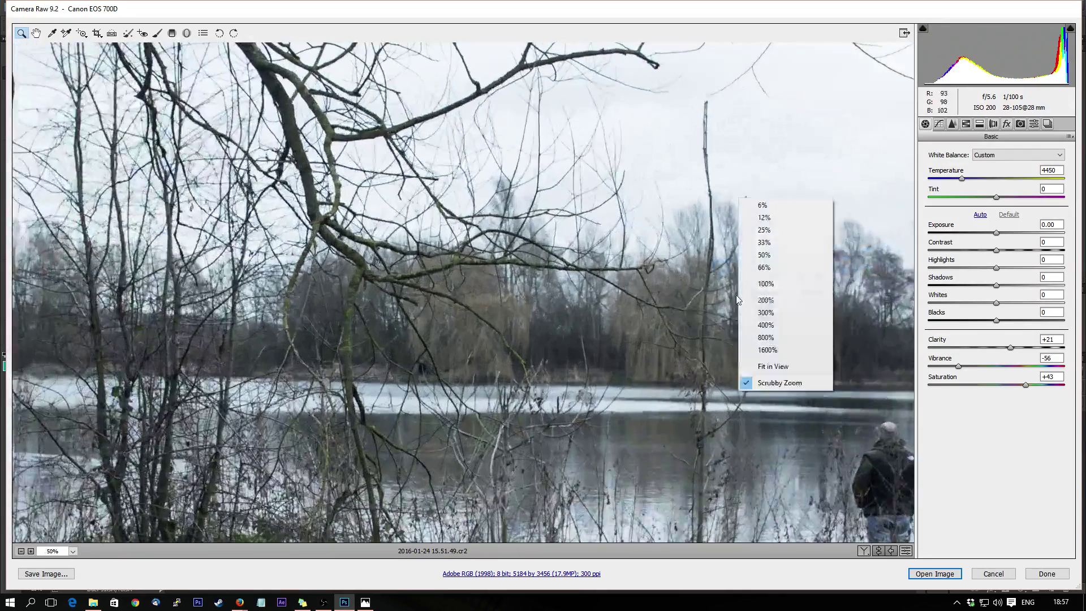
click(778, 243)
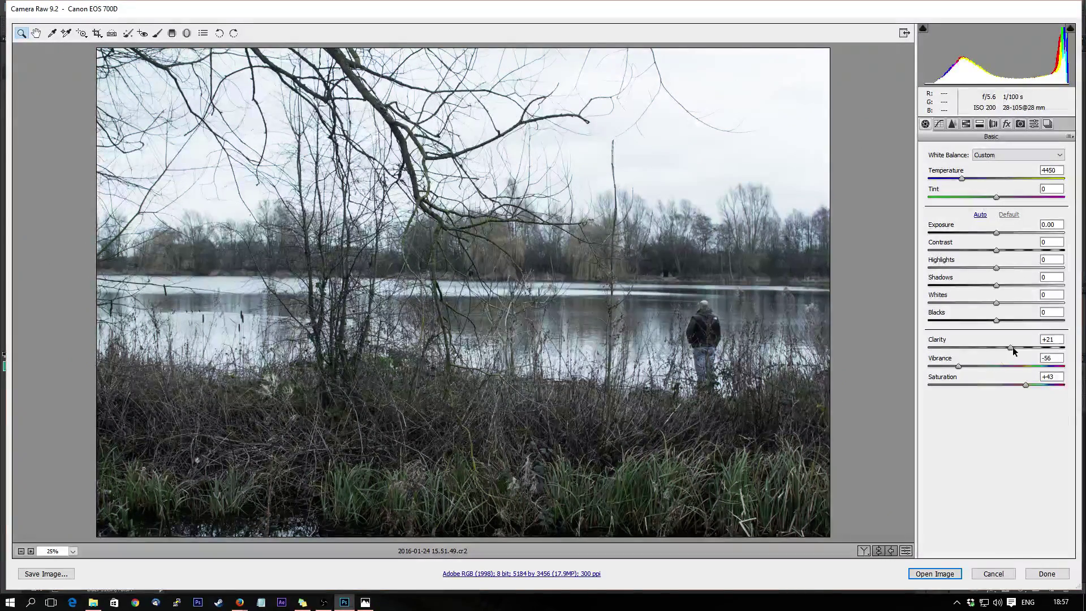
- Set the photo's clarity to +4, vibrance to +3 and saturation to +5
drag(1012, 346, 1008, 347)
click(1004, 366)
drag(1008, 343, 999, 343)
click(1004, 380)
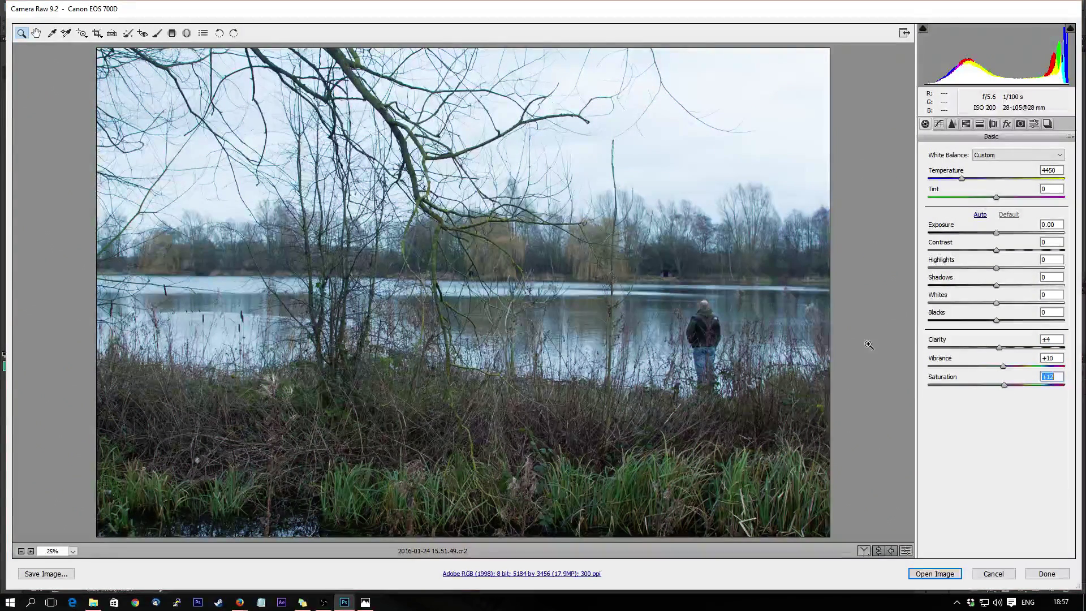
click(1005, 366)
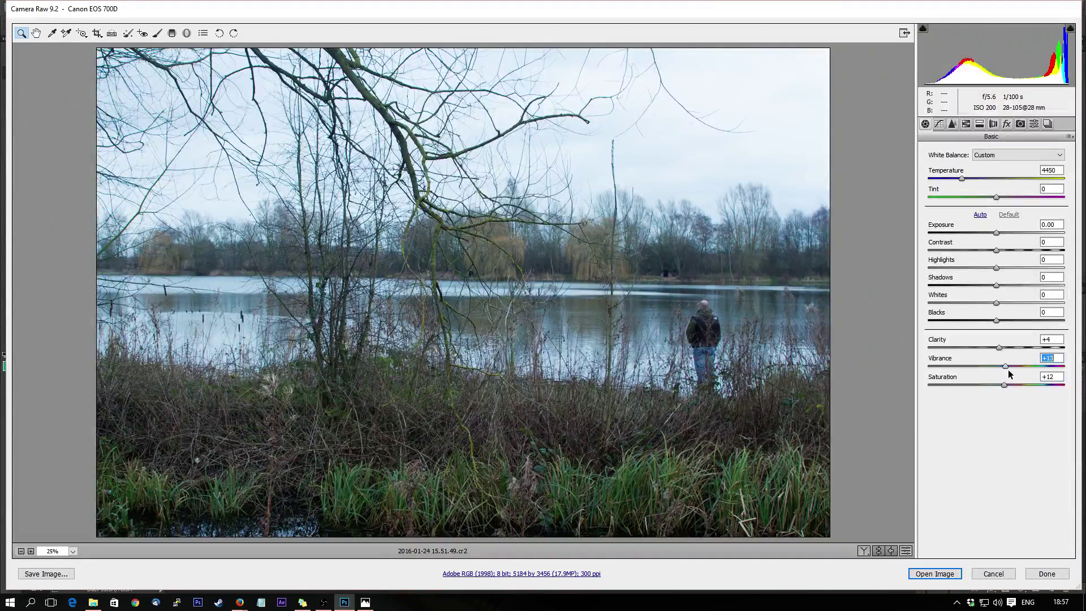
click(999, 367)
click(999, 386)
- Darken the photo to an exposure of -2.50 and cool its temperature to 4150
drag(996, 233, 962, 227)
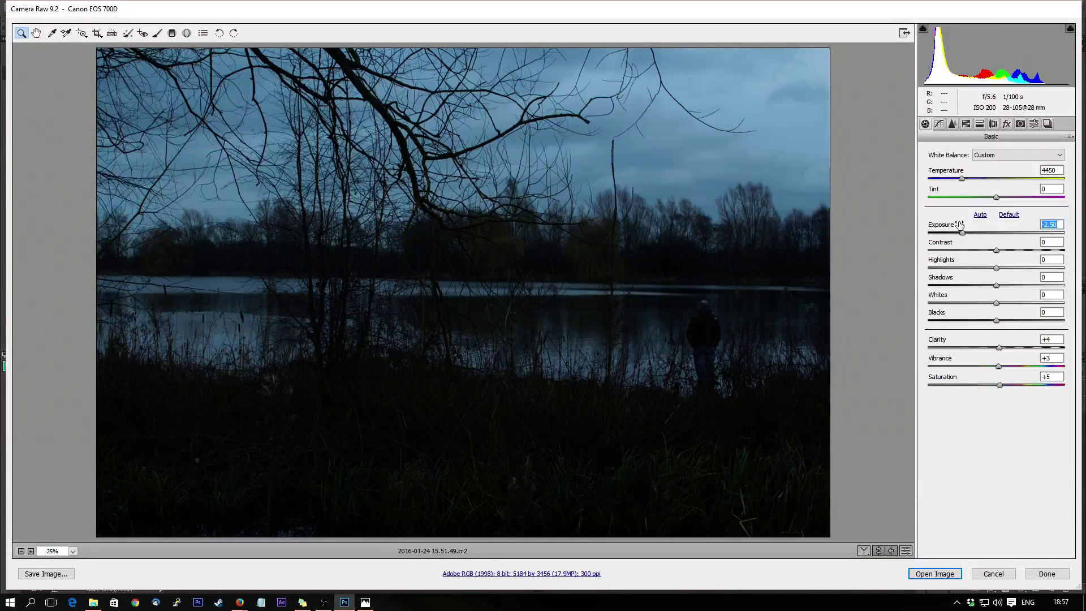
click(704, 328)
right_click(714, 317)
click(790, 265)
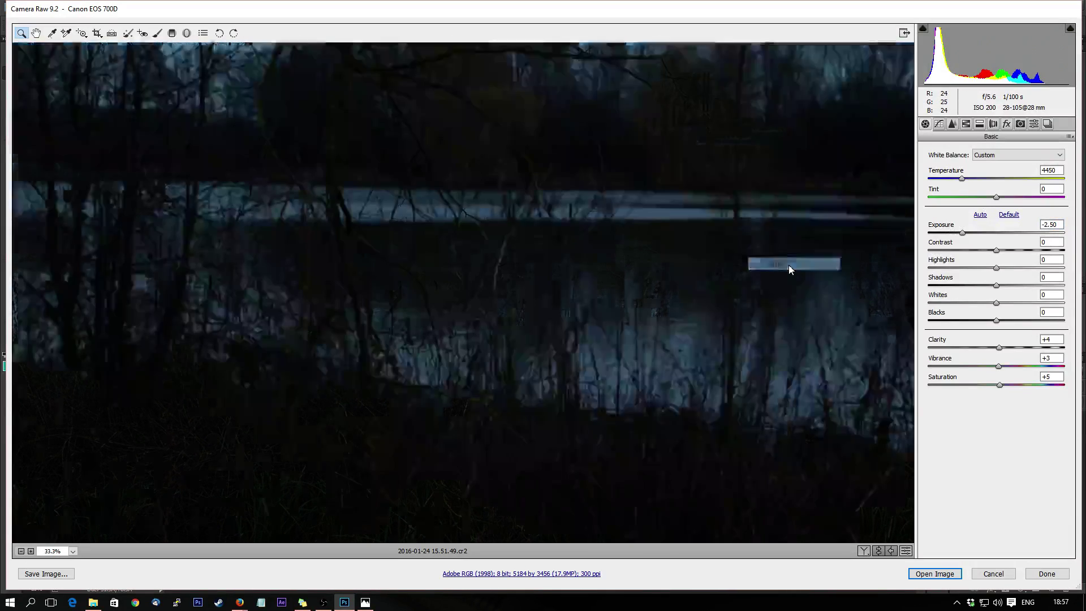
right_click(789, 265)
click(842, 190)
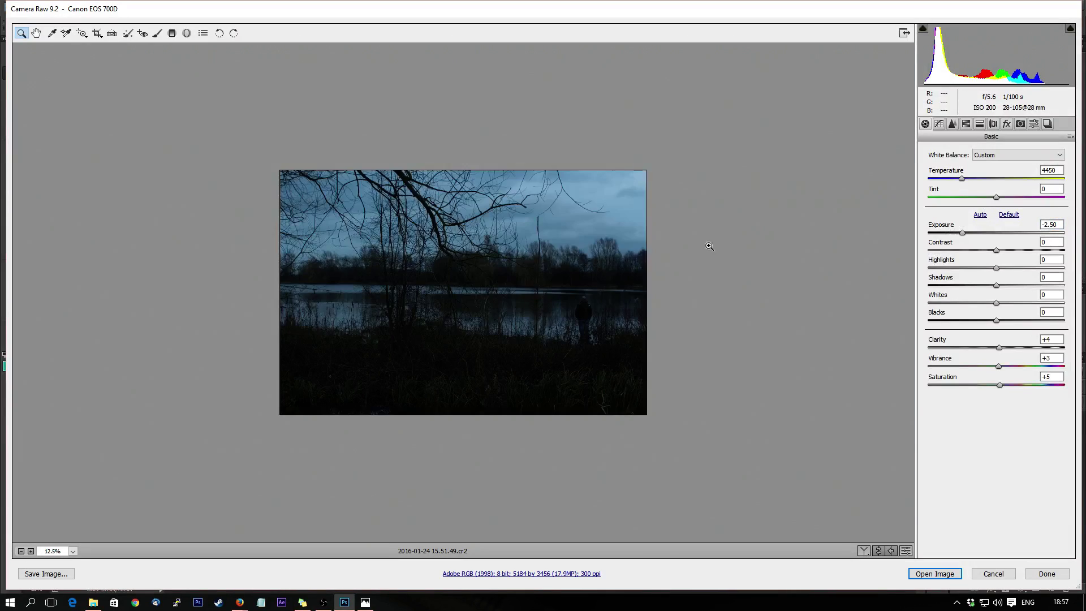
click(595, 281)
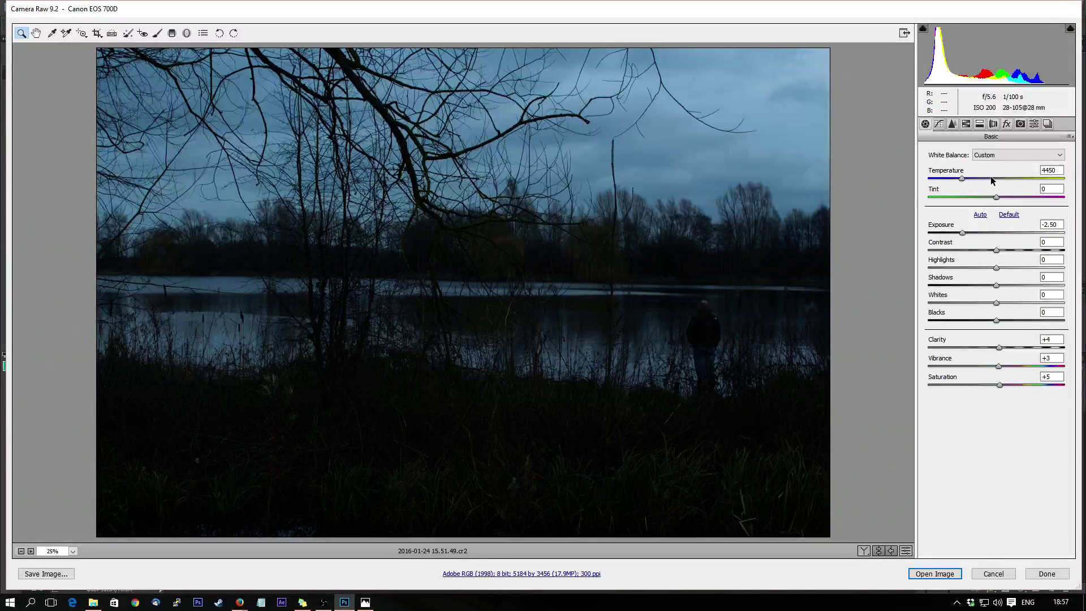
click(962, 178)
drag(962, 179, 957, 178)
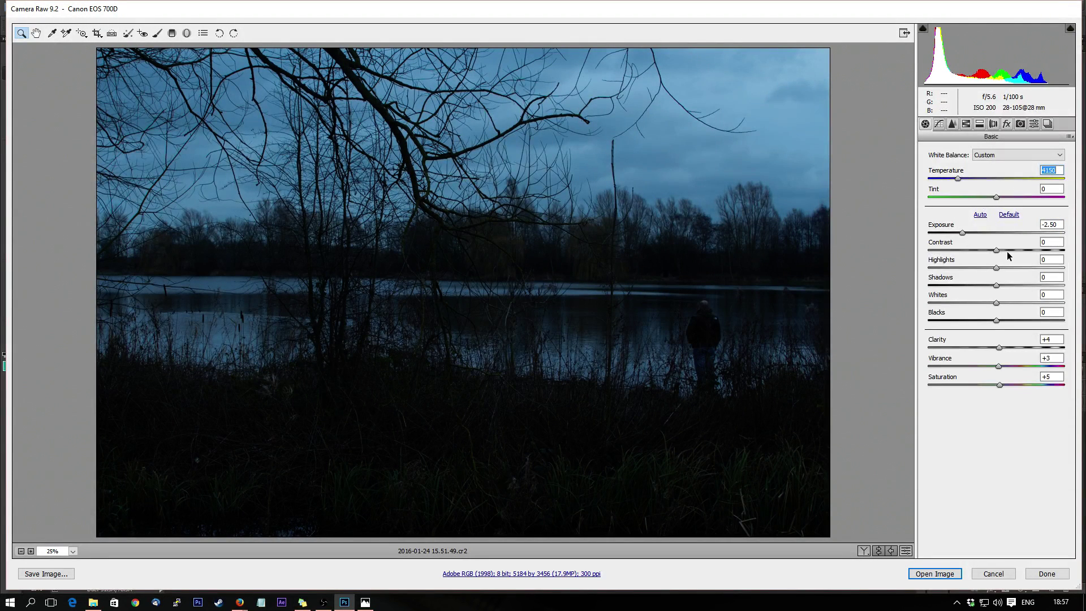
- Balance contrast against exposure, settling on a contrast of +46 and an exposure of -2.25
drag(1009, 251, 1081, 254)
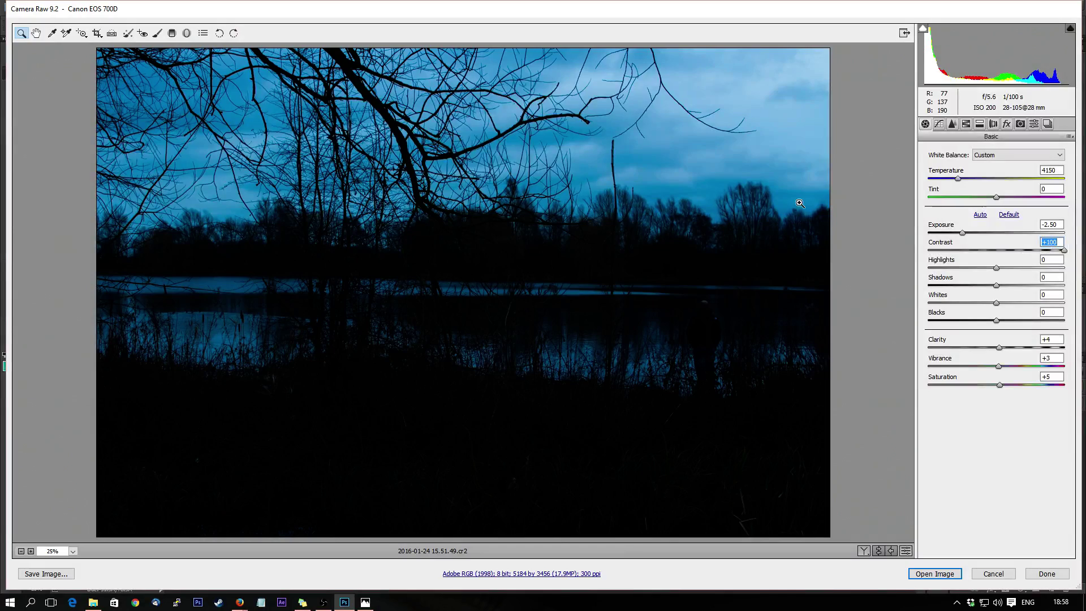
drag(963, 233, 979, 233)
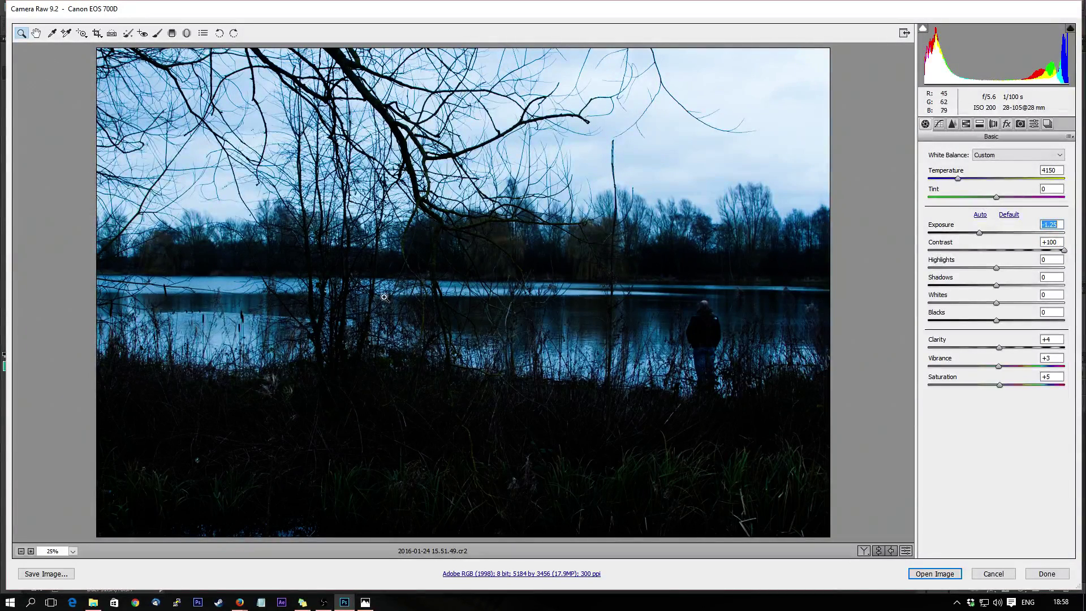
click(1027, 247)
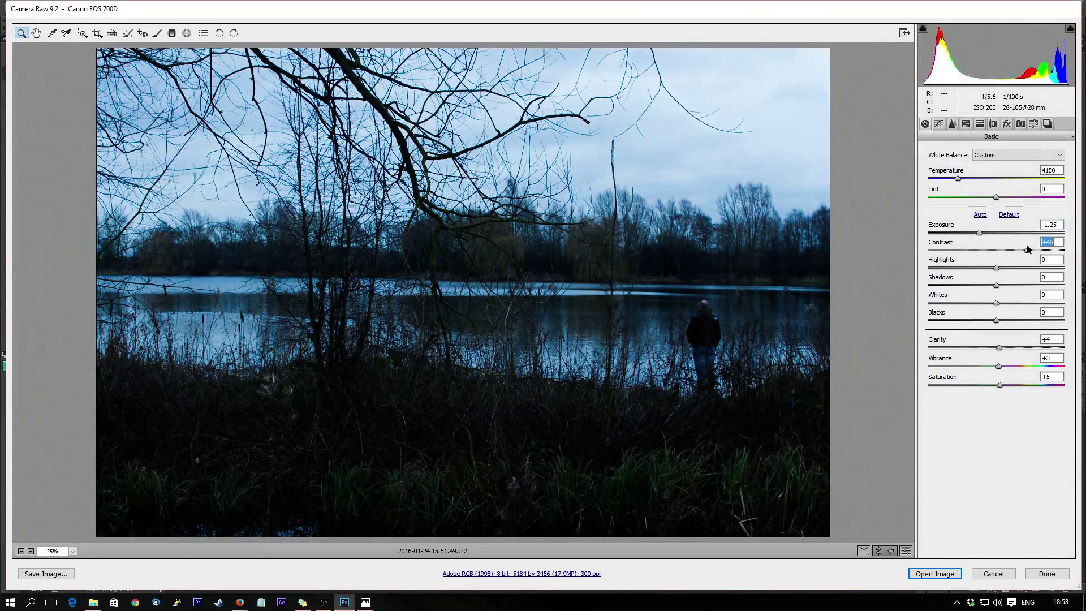
drag(979, 232, 967, 234)
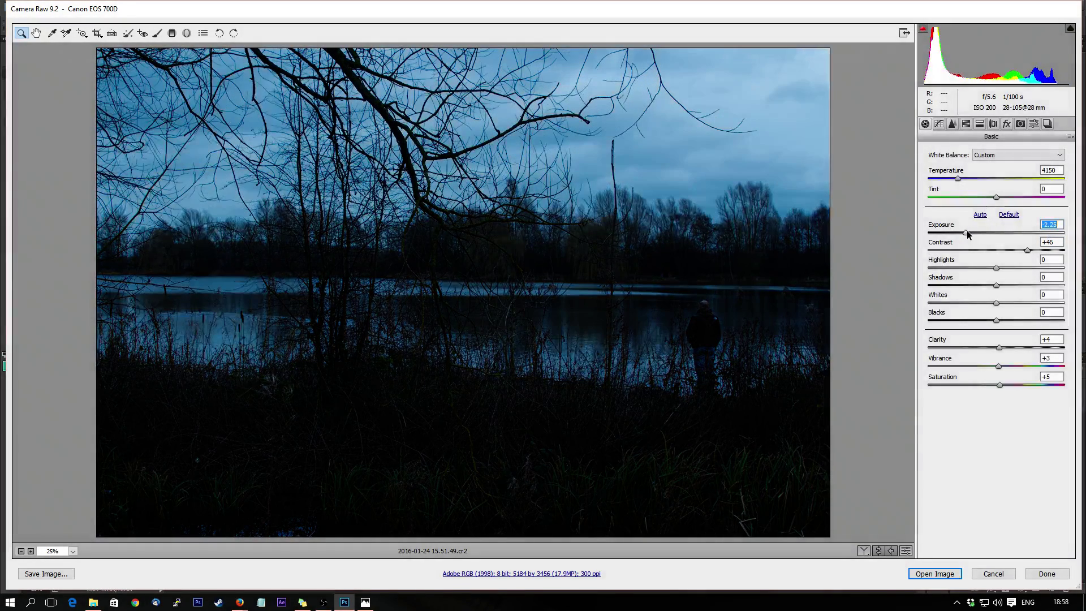
- Set highlights to -100, shadows to +43, whites to -100 and blacks to -21
drag(996, 269, 1084, 276)
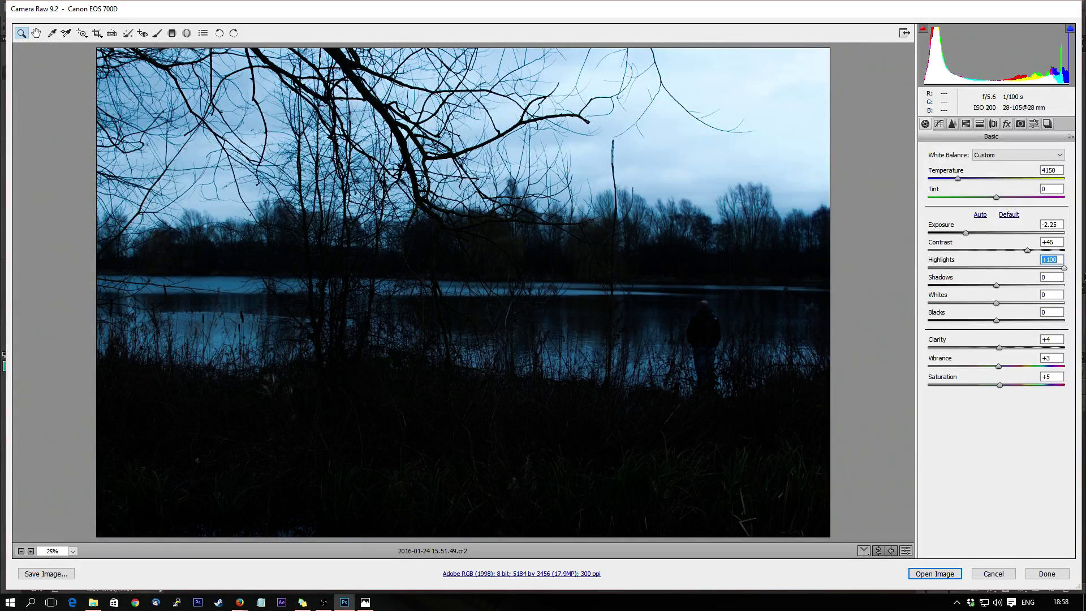
drag(1084, 276, 842, 271)
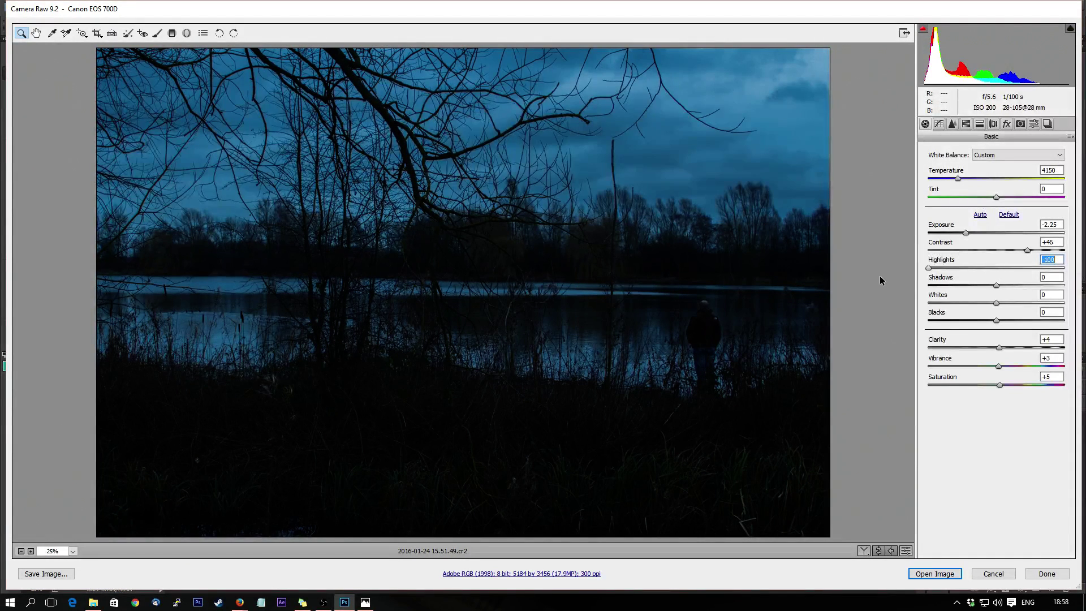
drag(996, 285, 1026, 286)
drag(996, 302, 981, 305)
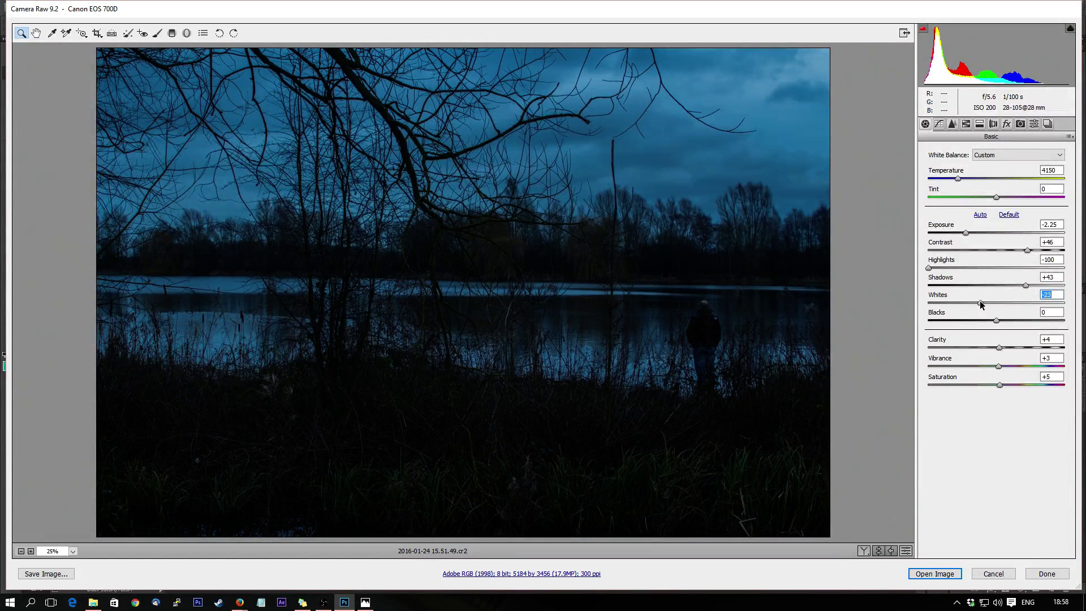
mouse_move(982, 304)
mouse_down()
mouse_move(923, 304)
mouse_move(987, 321)
mouse_move(940, 323)
mouse_move(982, 321)
mouse_up()
- Set clarity to +53, saturation to -46 and vibrance to about +34 for a muted night look
drag(999, 347, 1063, 349)
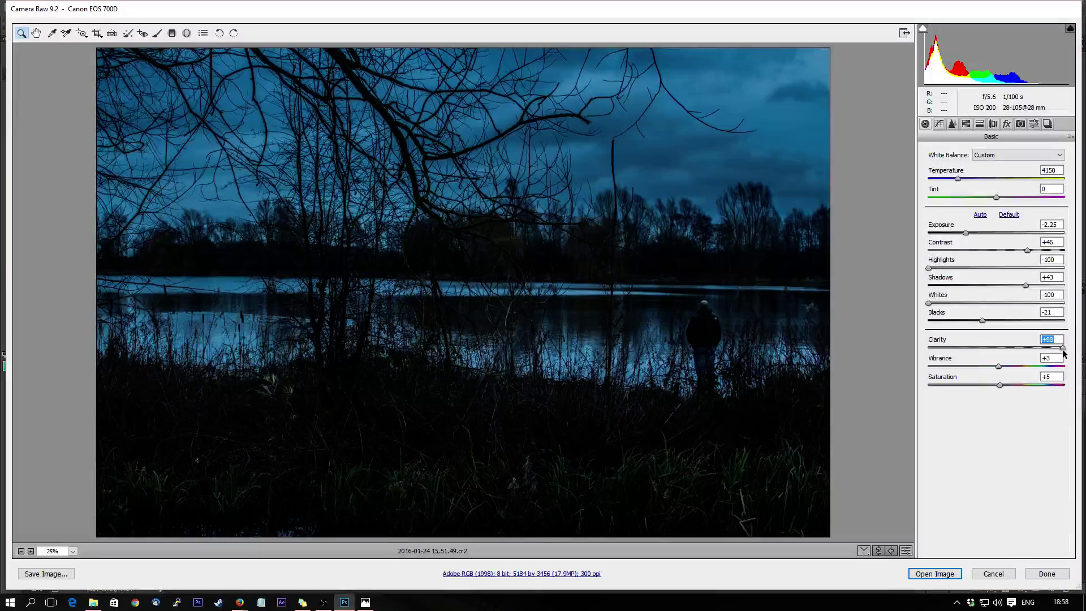
drag(1063, 347, 965, 385)
click(1032, 366)
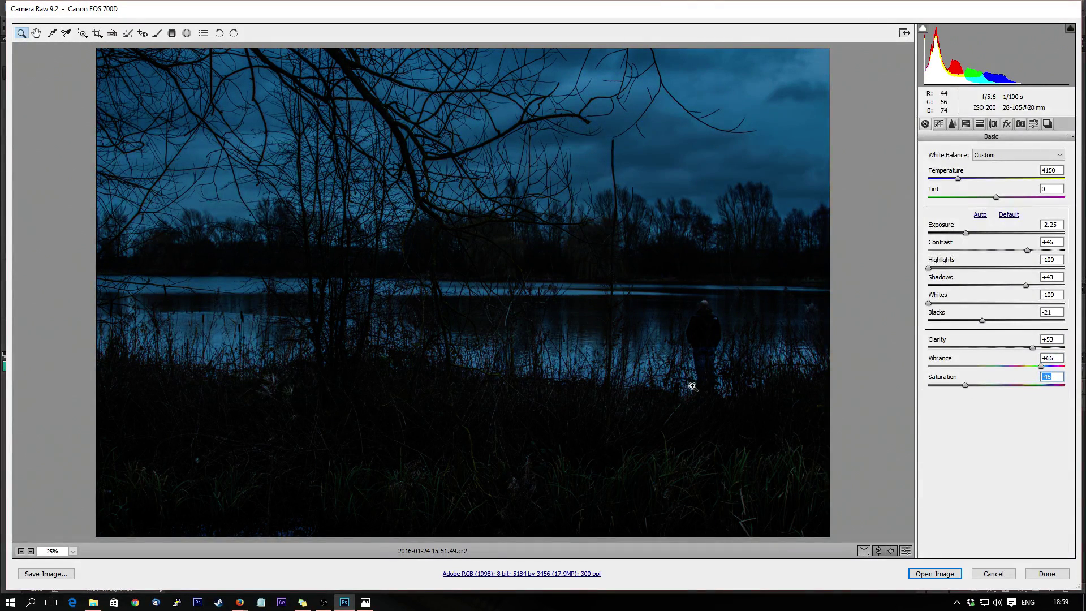
drag(1040, 365, 1023, 366)
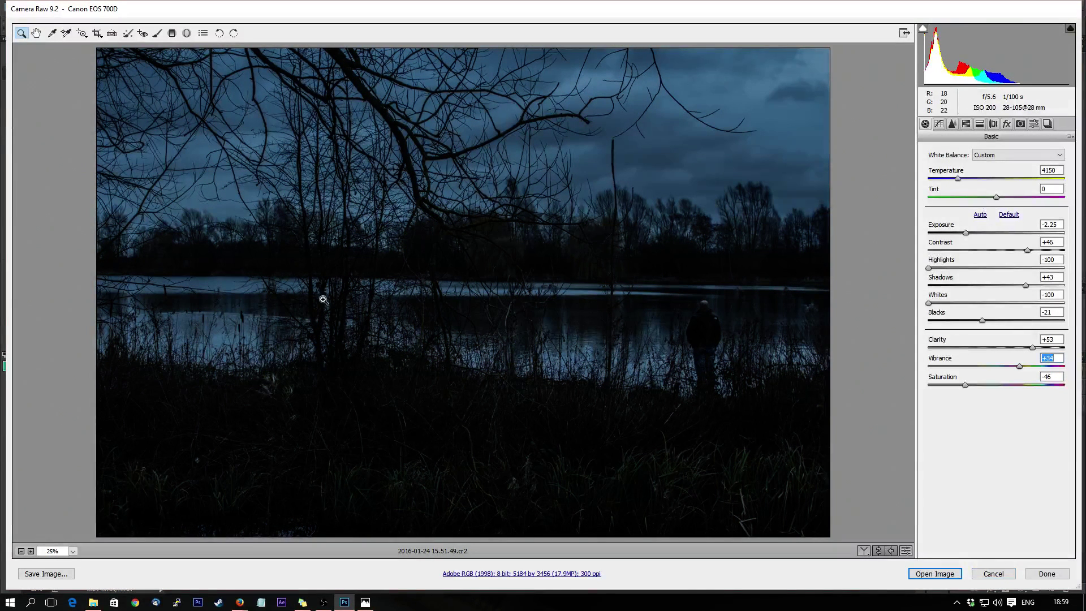
- Open the adjusted raw photo as a Photoshop document and compare it with the earlier half-and-half before/after document
click(934, 573)
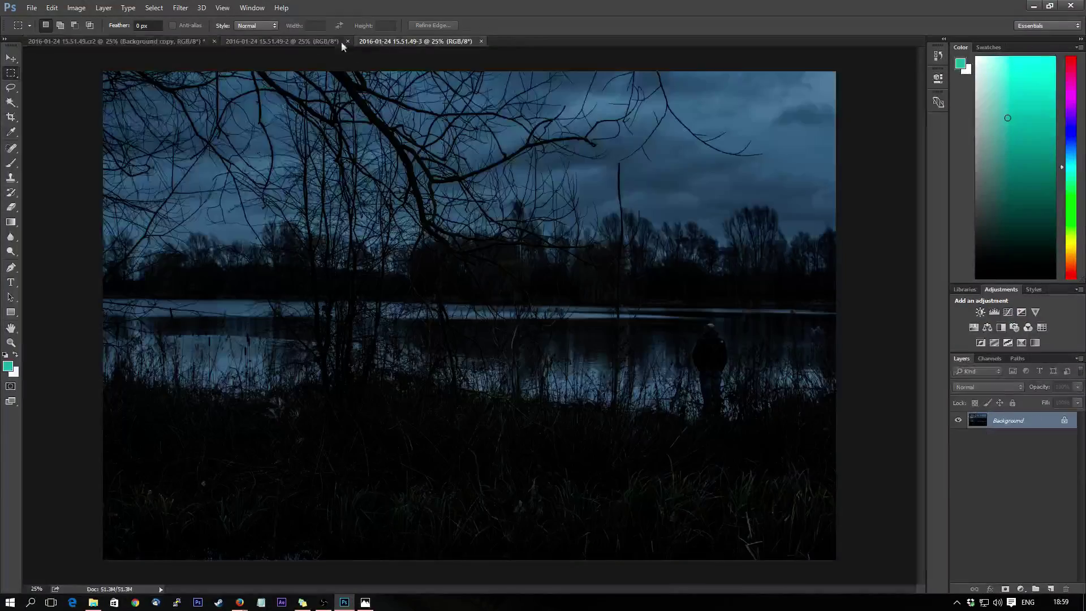
click(147, 41)
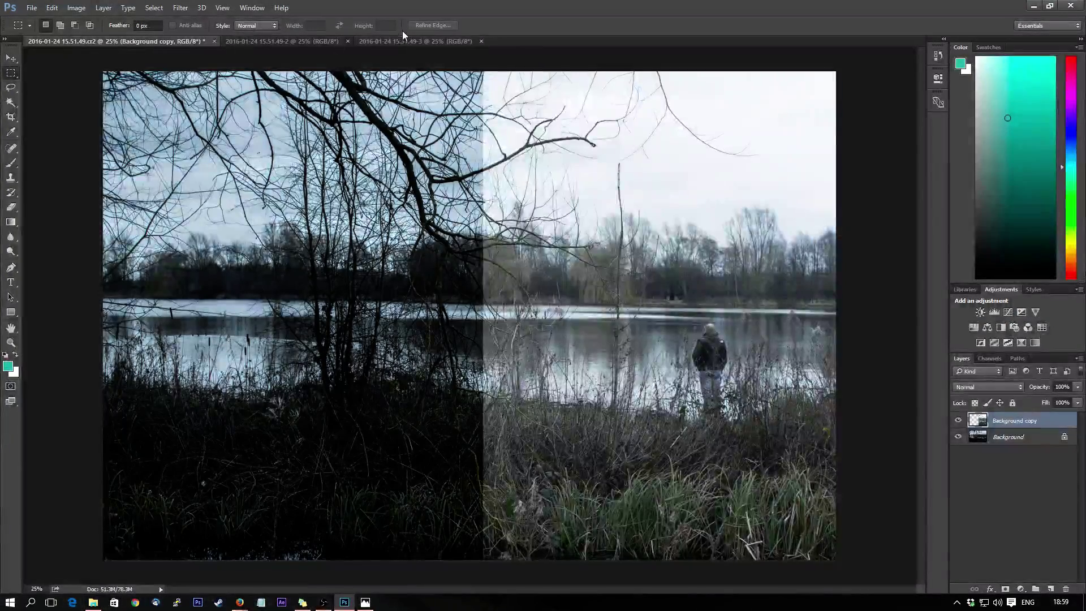
click(405, 42)
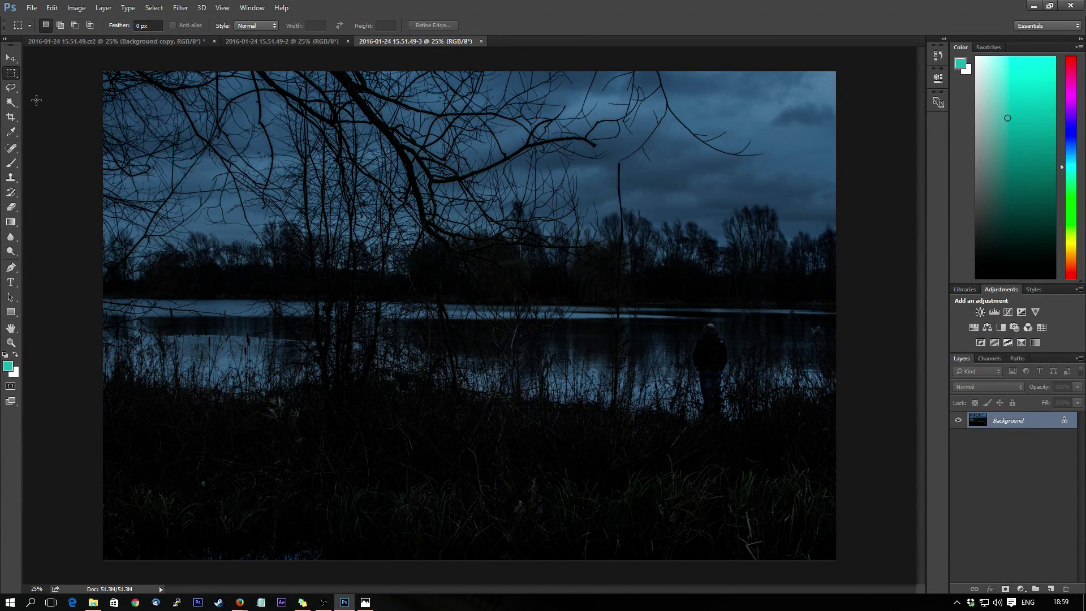
- Straighten the lake's horizon by rotating the photo slightly with the Crop tool, apply the crop and check the waterline
click(12, 57)
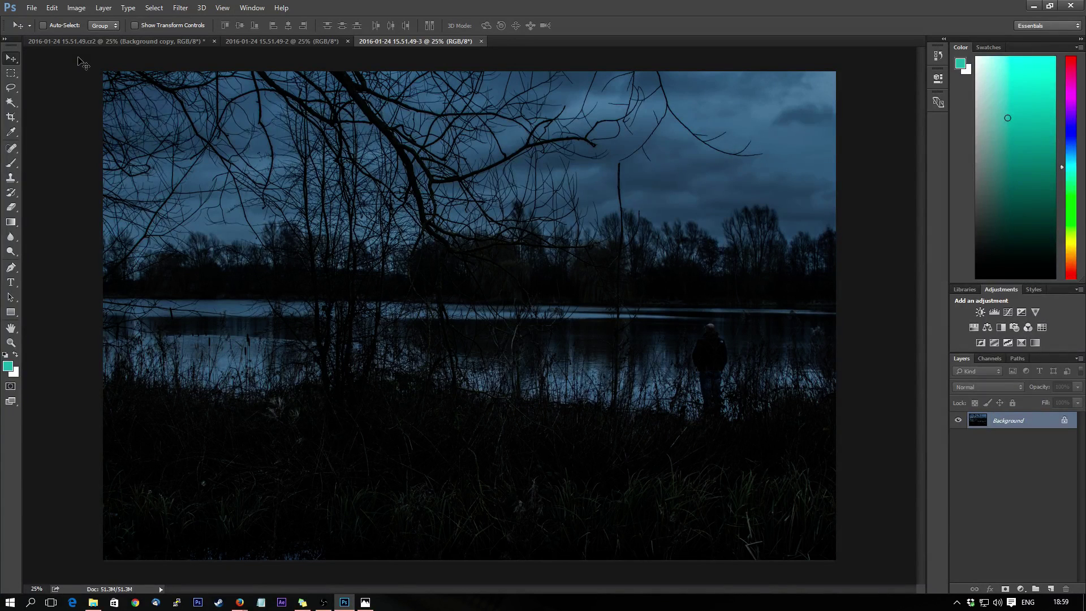
key(c)
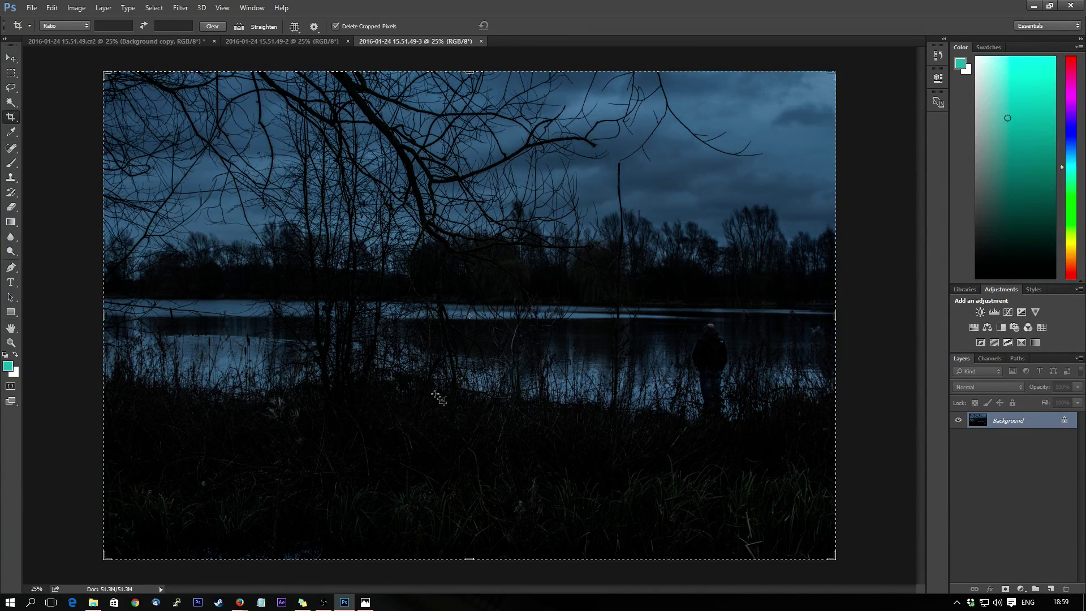
mouse_move(858, 339)
mouse_down()
mouse_move(857, 348)
mouse_move(852, 331)
mouse_up()
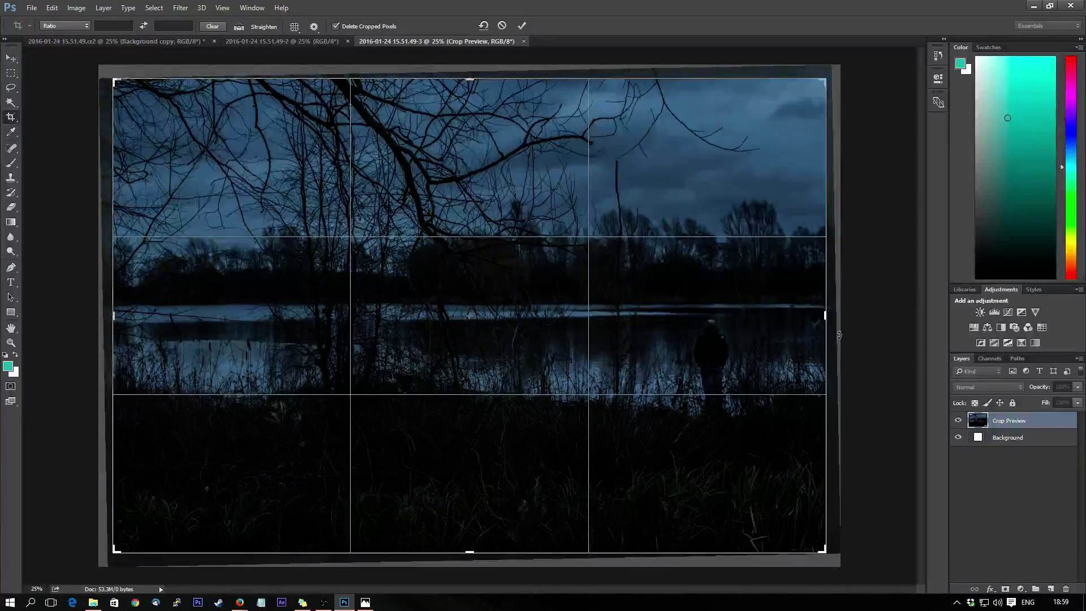
key(Return)
key(z)
click(479, 302)
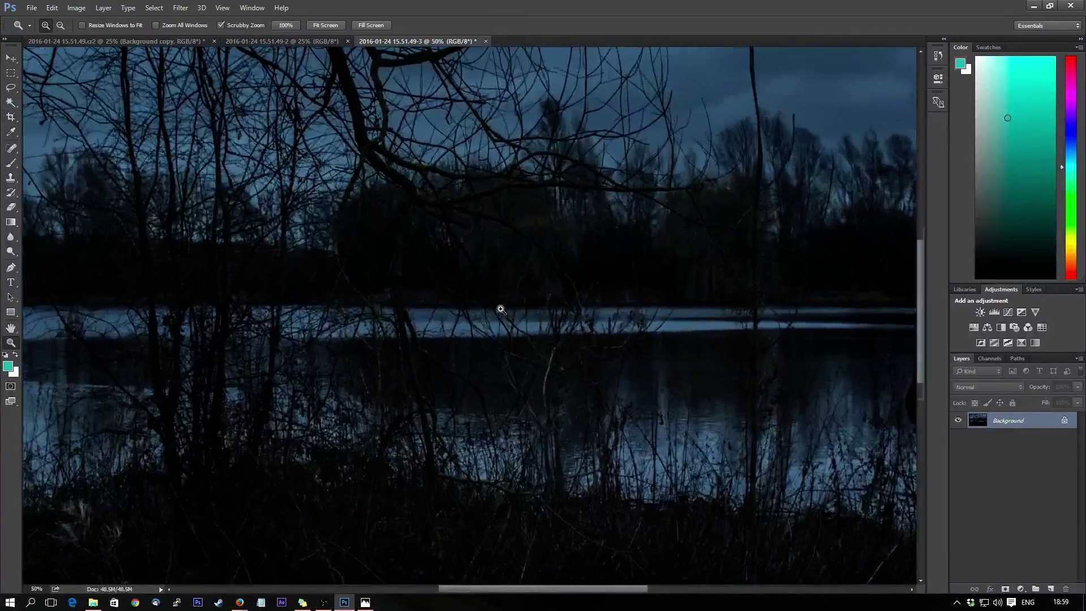
right_click(523, 315)
click(569, 324)
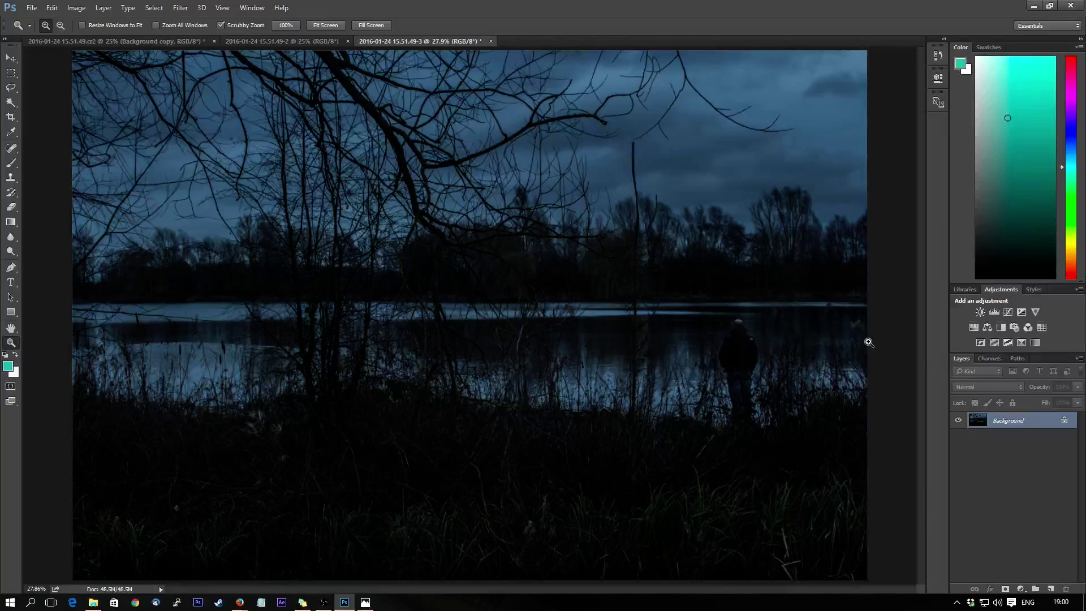
click(323, 601)
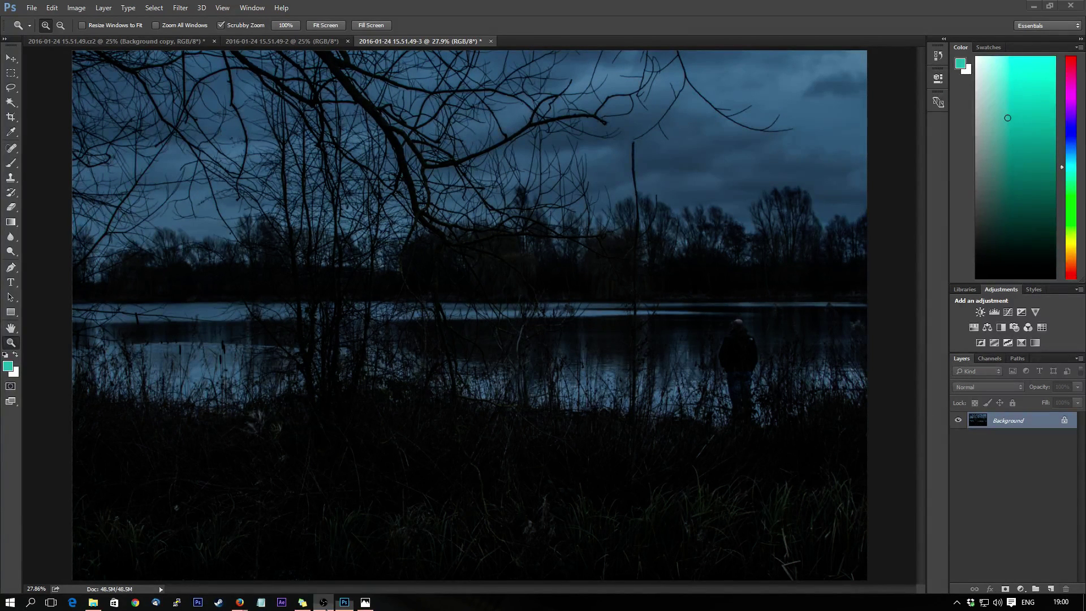